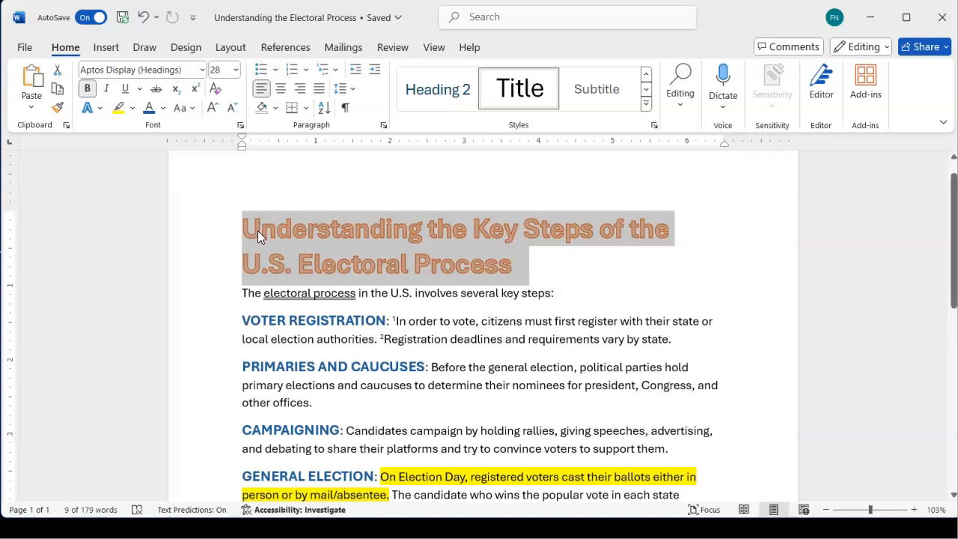
# Clear all formatting from the two-line title "Understanding the Key Steps of the U.S. Electoral Process"
pyautogui.click(209, 231)
pyautogui.click(196, 193)
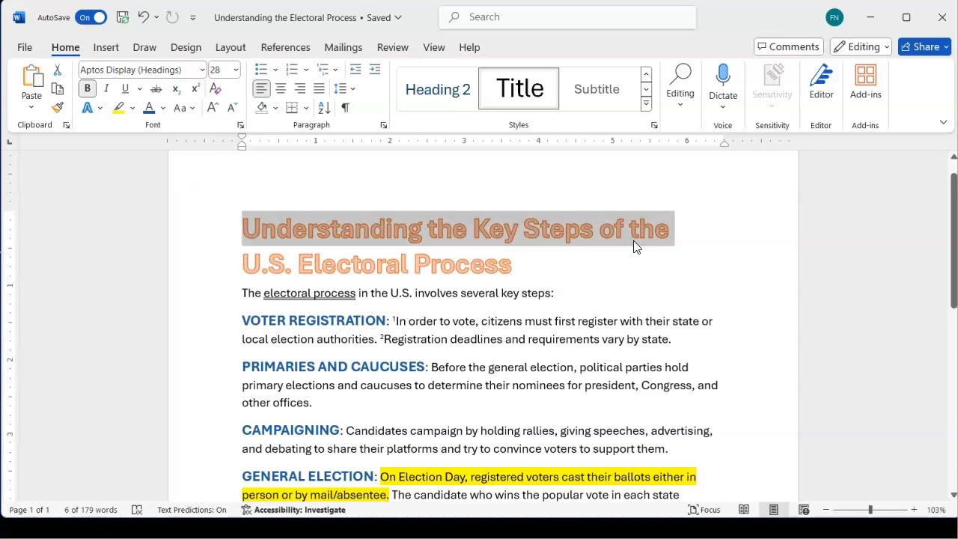
pyautogui.click(779, 226)
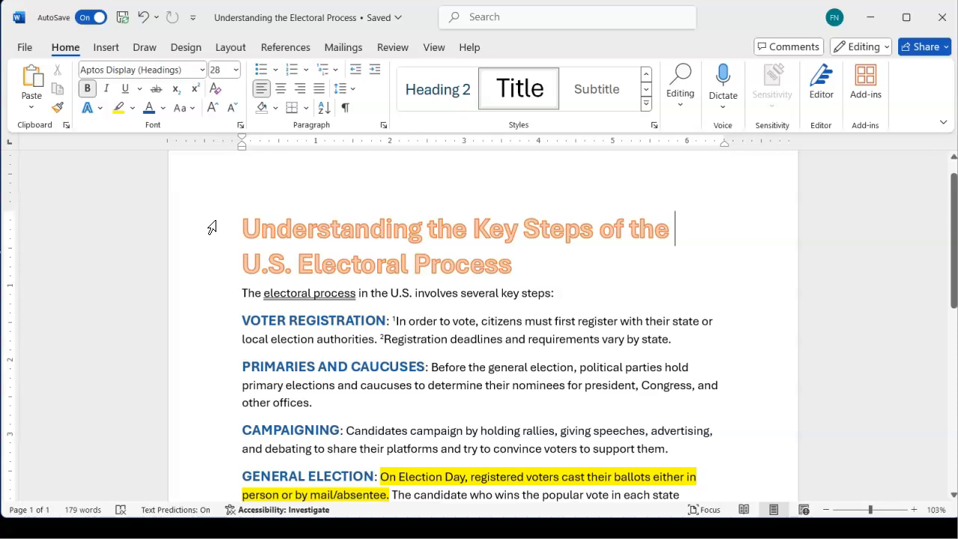
pyautogui.moveTo(210, 226); pyautogui.dragTo(216, 260)
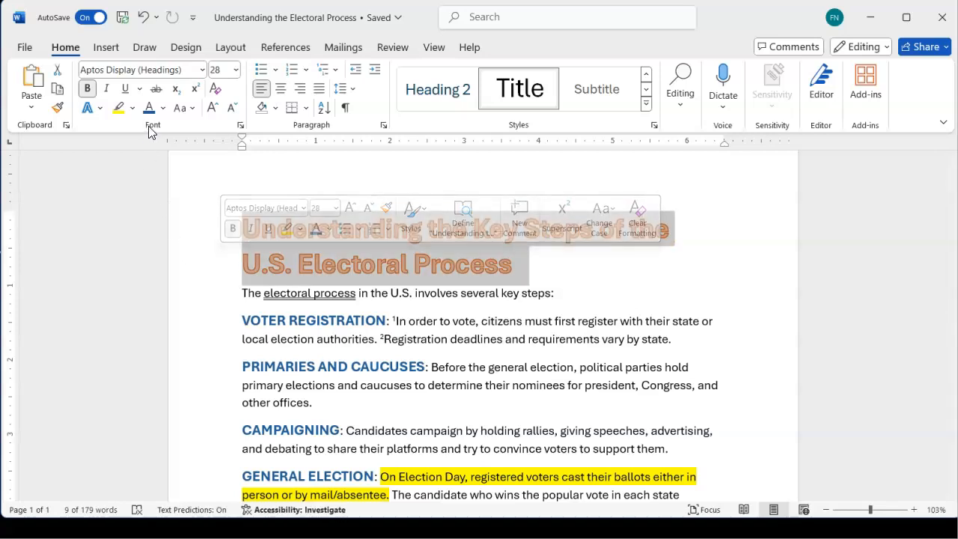
pyautogui.click(215, 93)
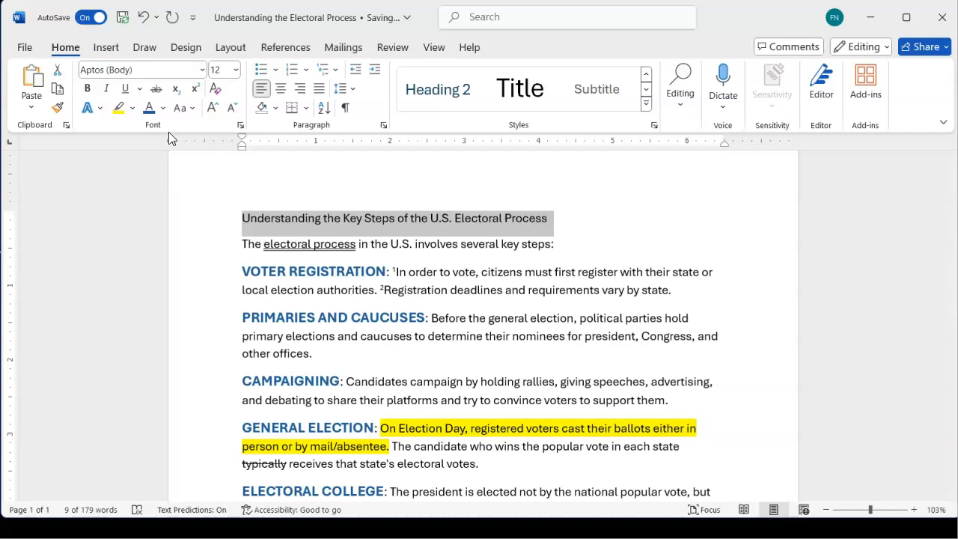
# Increase the title's font size in increments to 24 pt
pyautogui.click(215, 113)
pyautogui.click(215, 113)
pyautogui.click(215, 113)
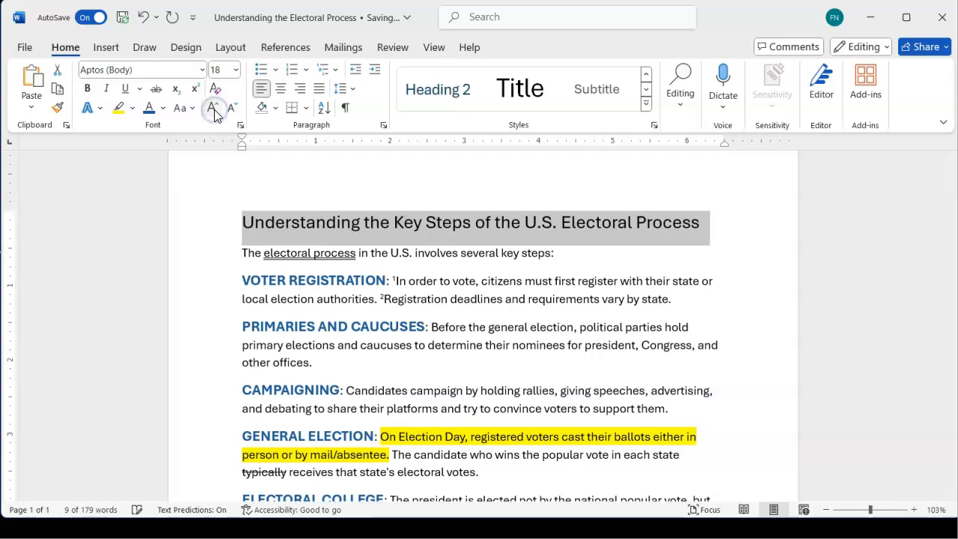
pyautogui.click(215, 113)
pyautogui.click(215, 113)
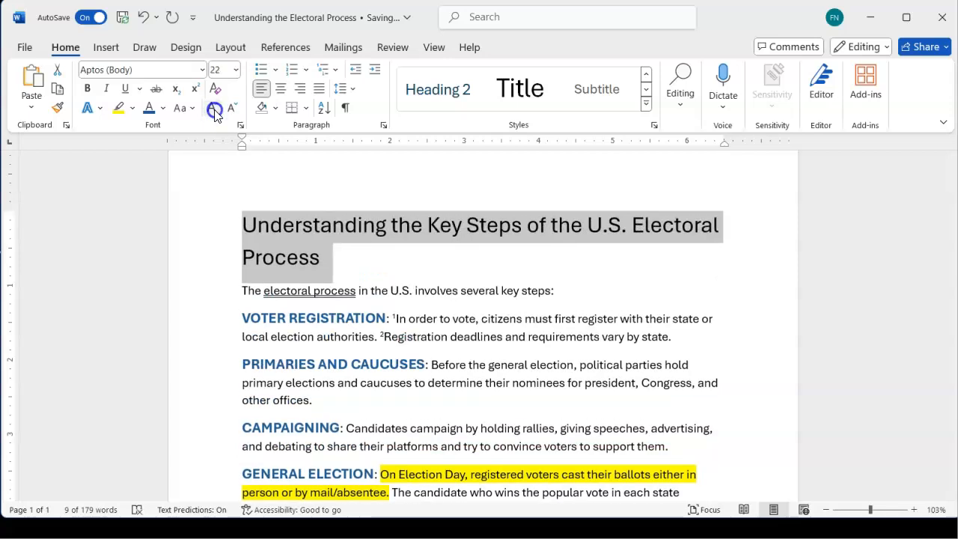
pyautogui.click(215, 113)
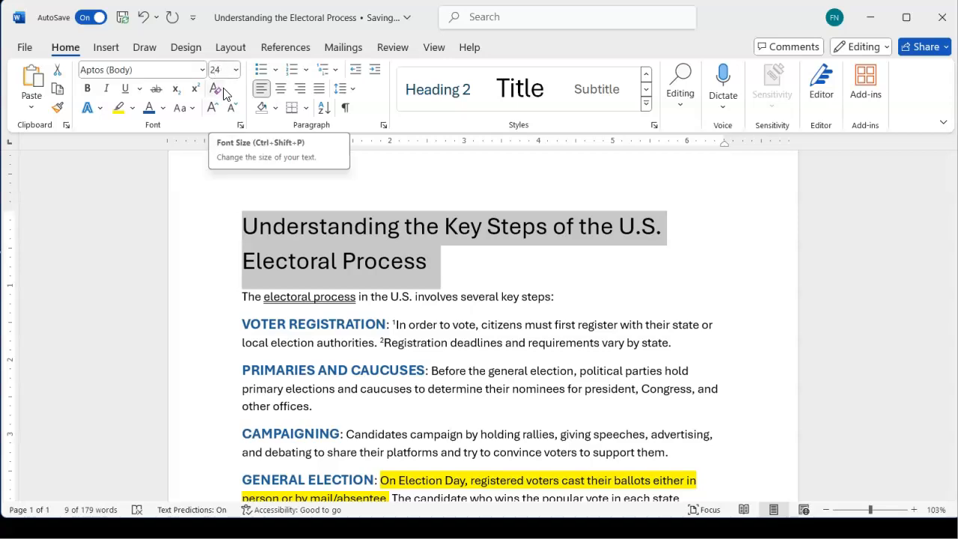
# Decrease the title's font size in increments to 18 pt
pyautogui.click(232, 111)
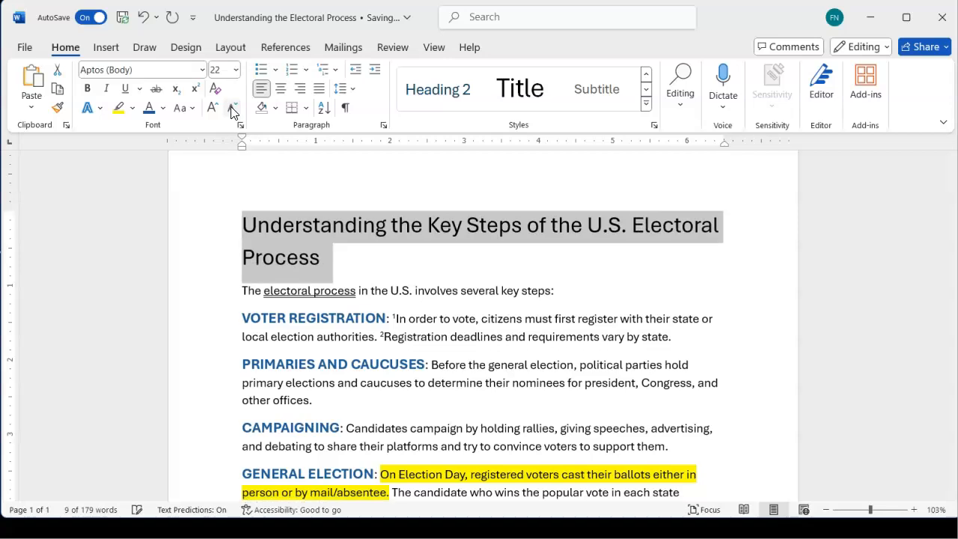
pyautogui.click(232, 112)
pyautogui.click(232, 111)
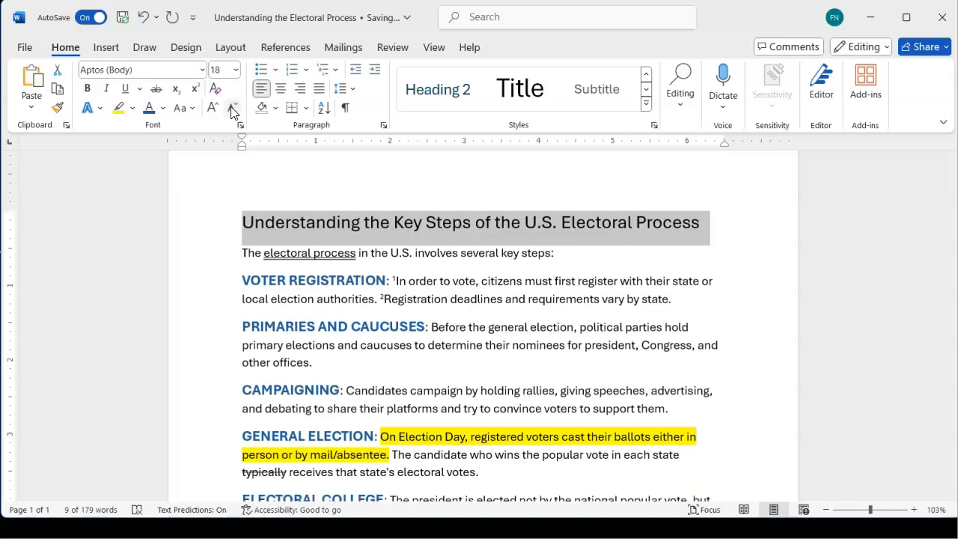
# Enlarge the title's font size in increments to 36 pt
pyautogui.click(212, 110)
pyautogui.click(212, 110)
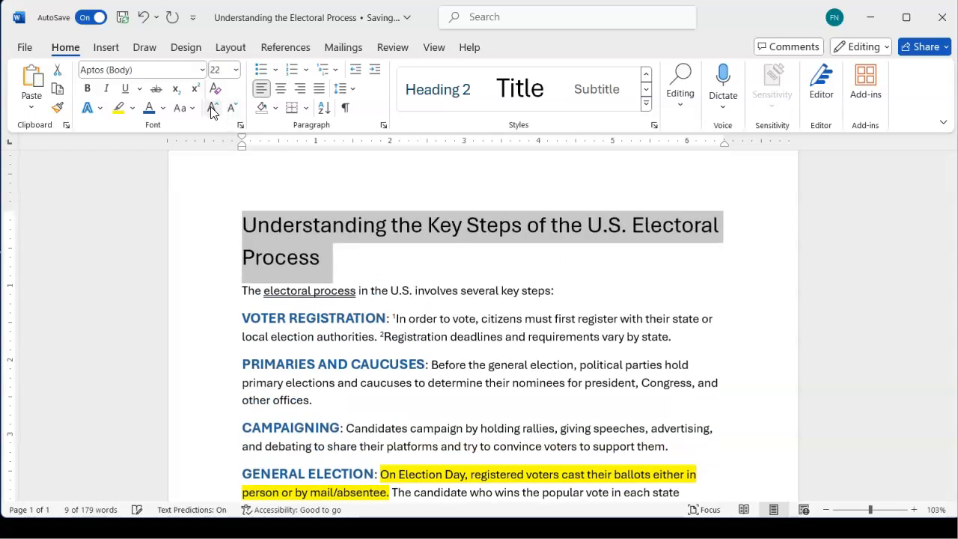
pyautogui.click(212, 110)
pyautogui.click(212, 110)
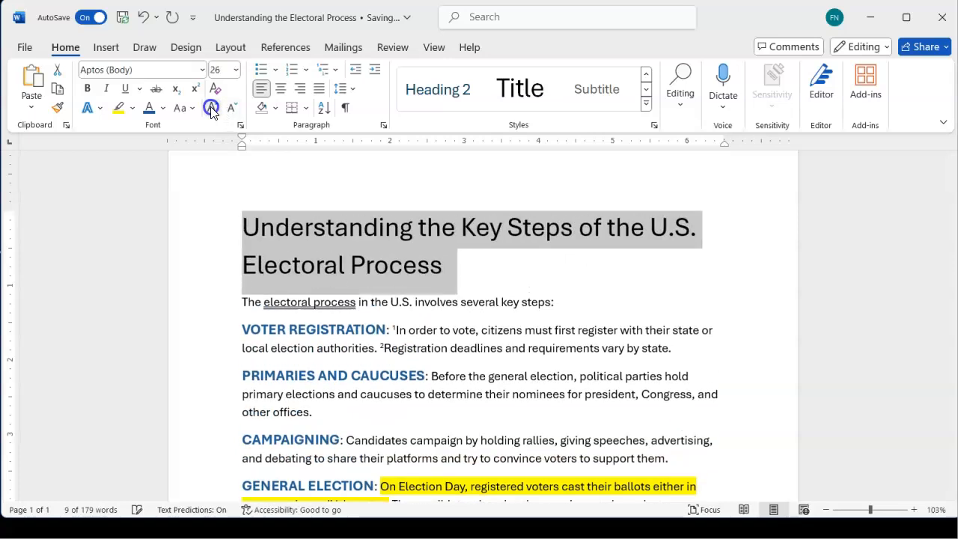
pyautogui.click(212, 110)
pyautogui.click(211, 110)
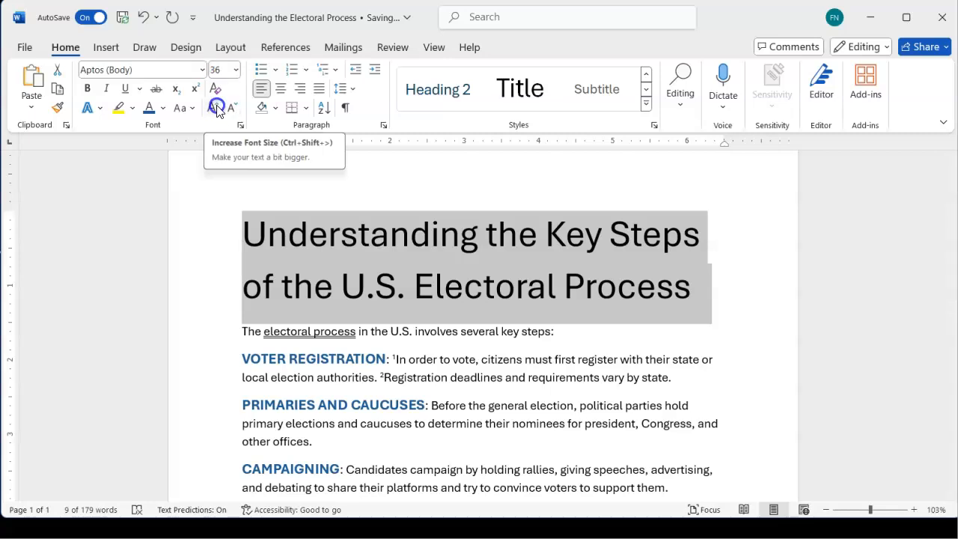
# Set the title's font size to exactly 30 pt
pyautogui.click(217, 70)
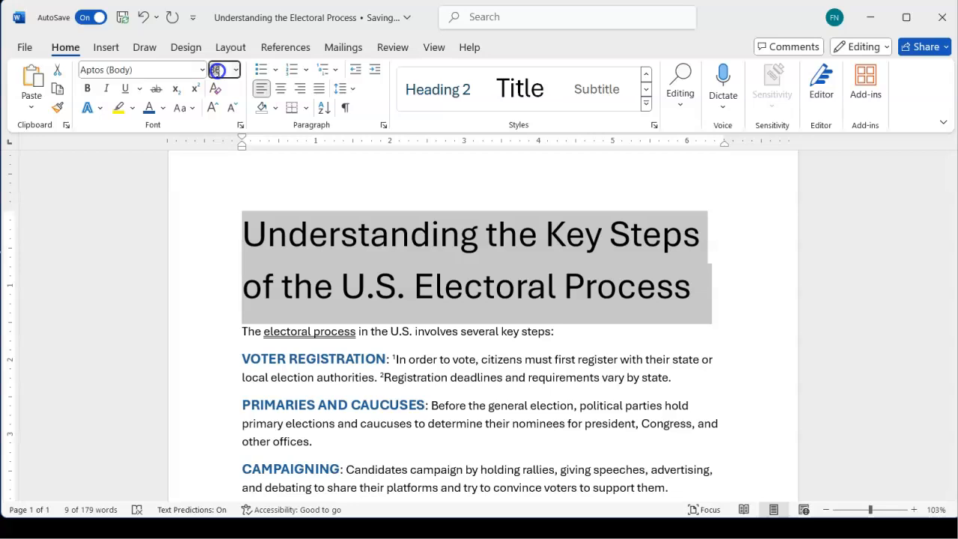
pyautogui.write('30')
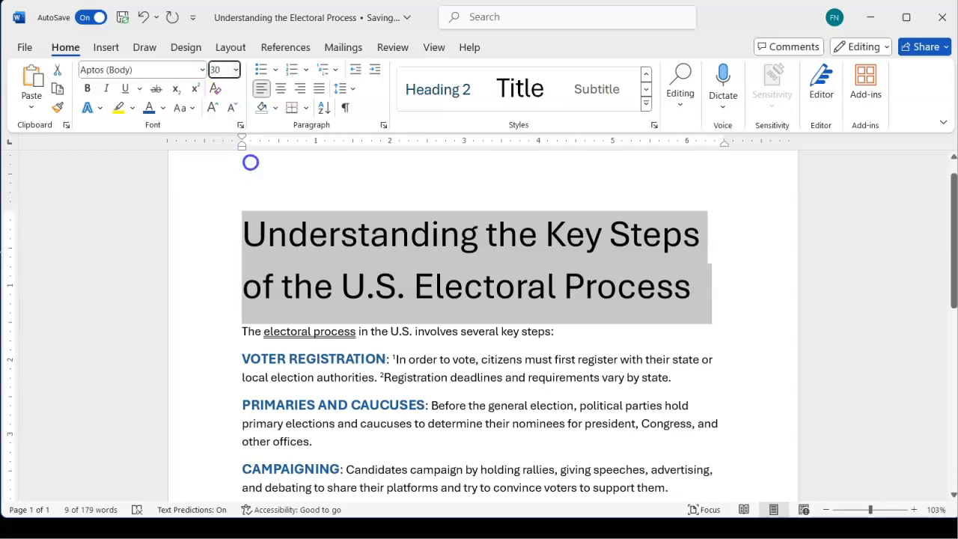
pyautogui.press('Return')
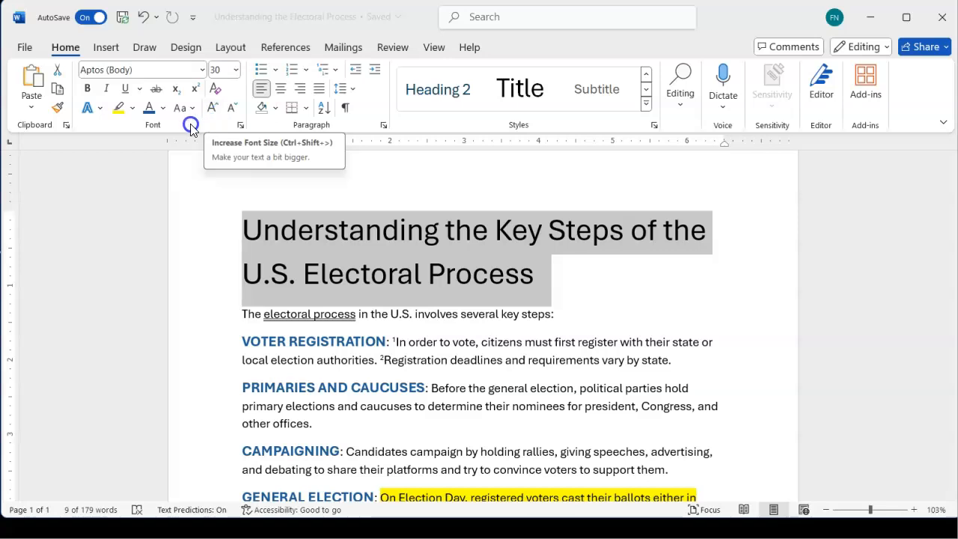
# Examine the title's Outline, Shadow, Reflection, Glow, Number Styles, Ligatures and Stylistic Sets options among the text effects
pyautogui.click(100, 110)
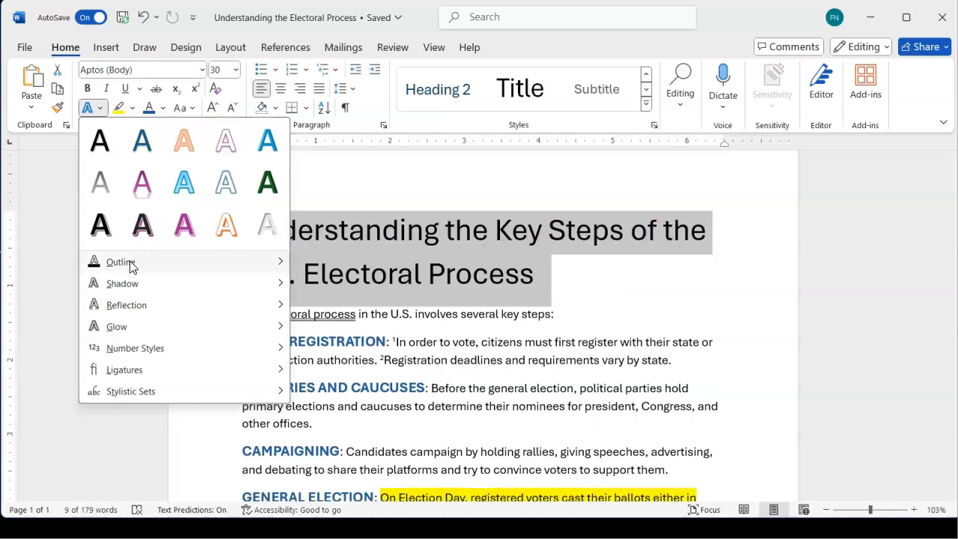
pyautogui.moveTo(118, 265)
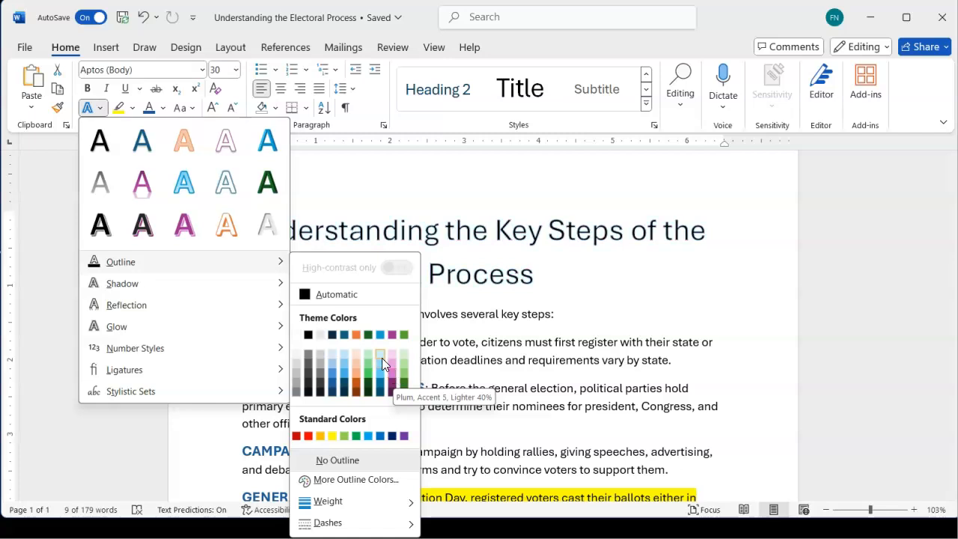
pyautogui.moveTo(247, 291)
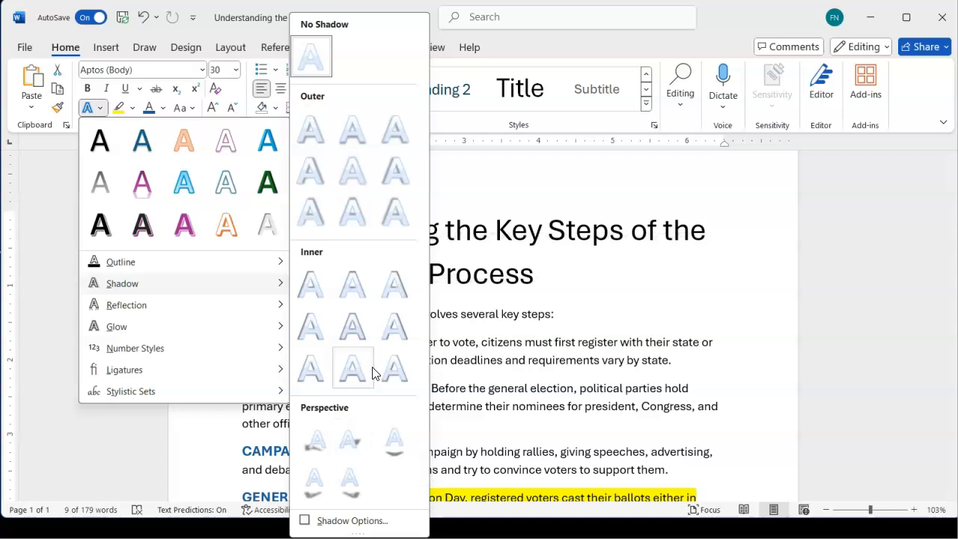
pyautogui.moveTo(228, 311)
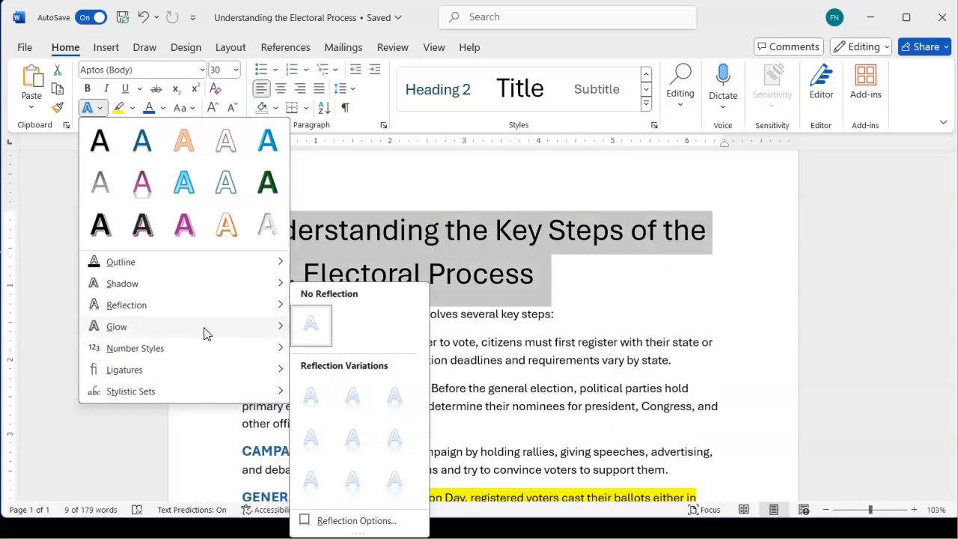
pyautogui.moveTo(205, 331)
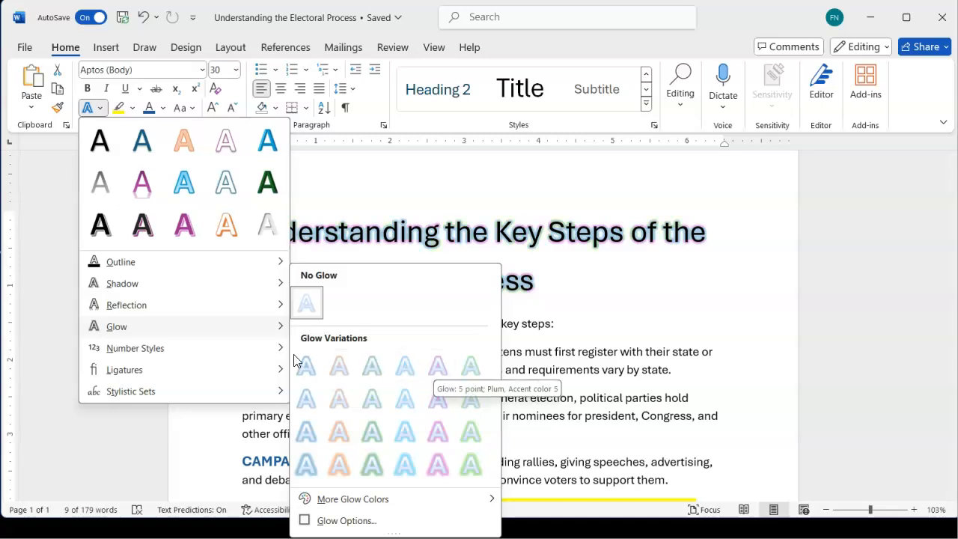
pyautogui.moveTo(210, 368)
pyautogui.moveTo(149, 358)
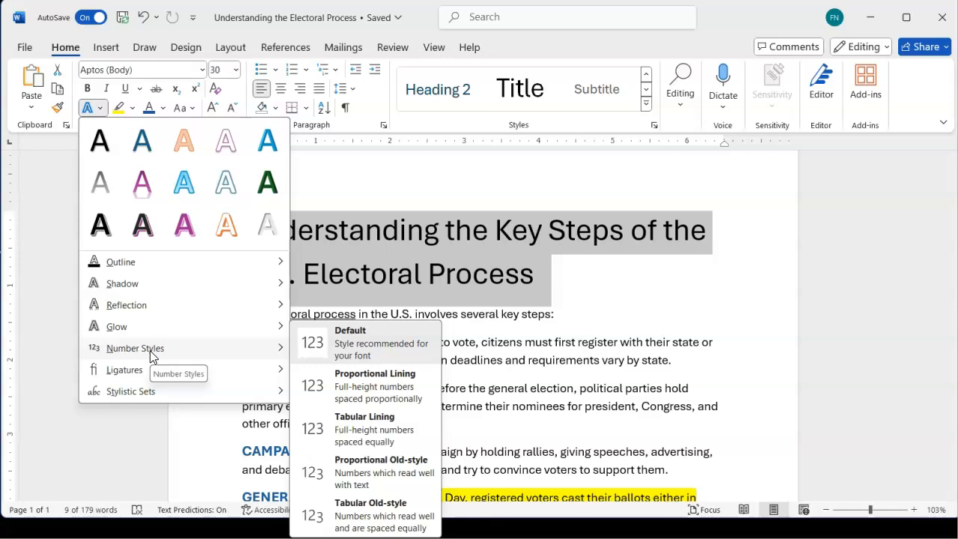
pyautogui.moveTo(131, 375)
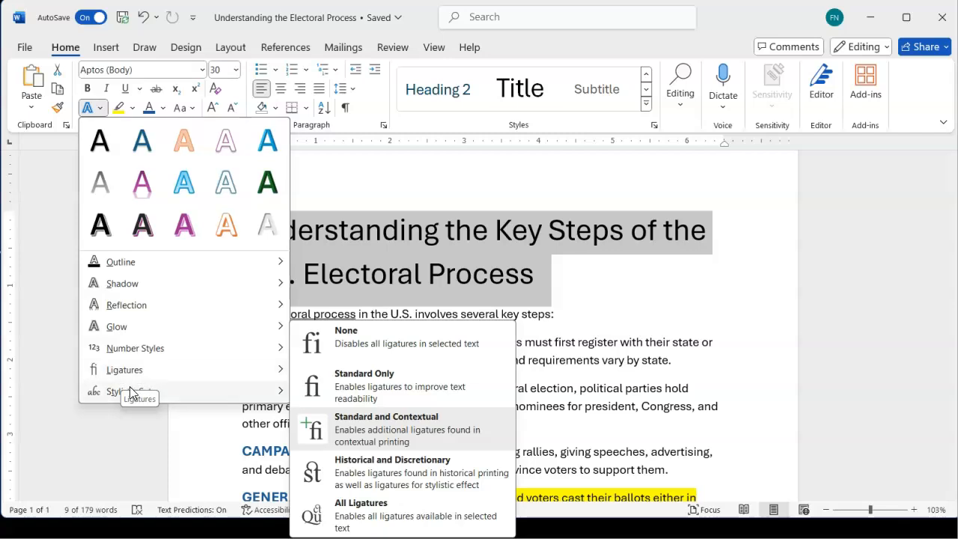
pyautogui.moveTo(115, 400)
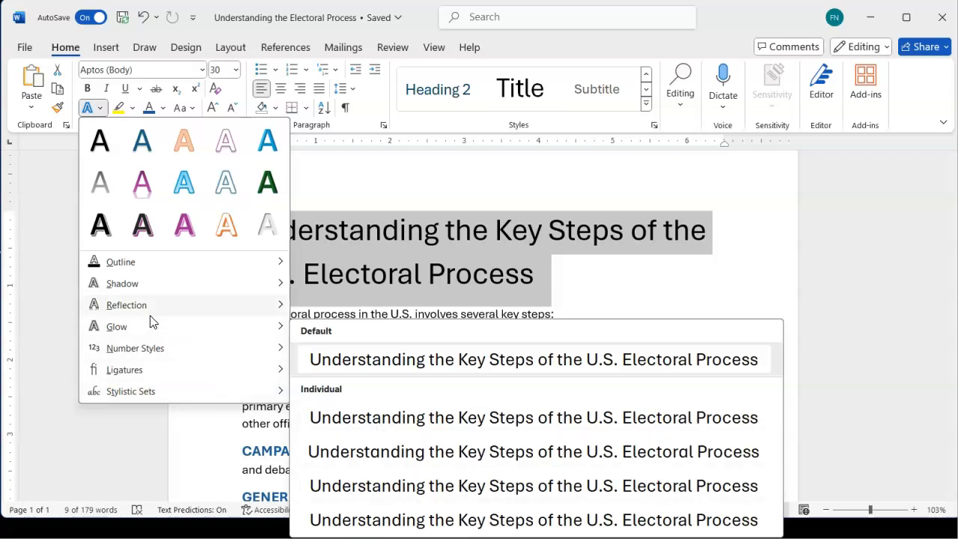
pyautogui.moveTo(145, 275)
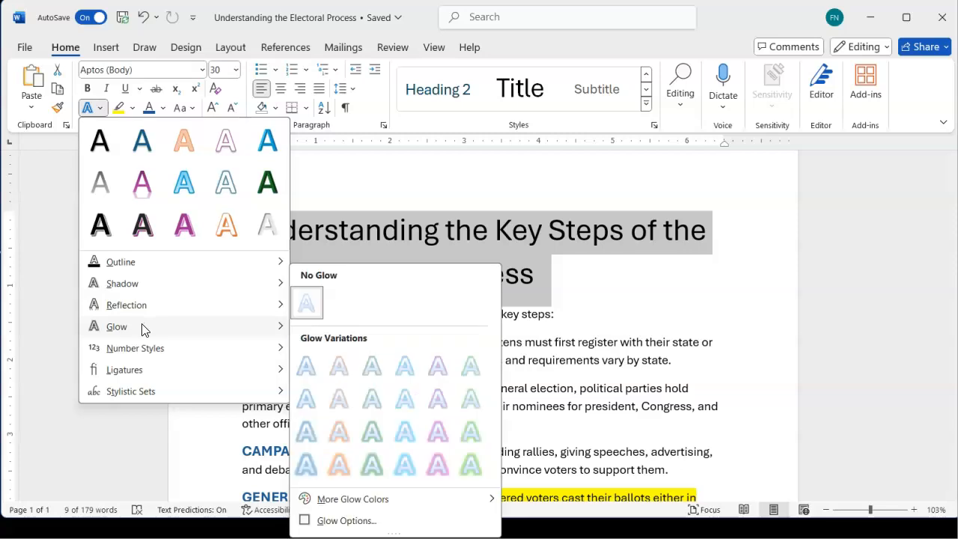
pyautogui.moveTo(144, 283)
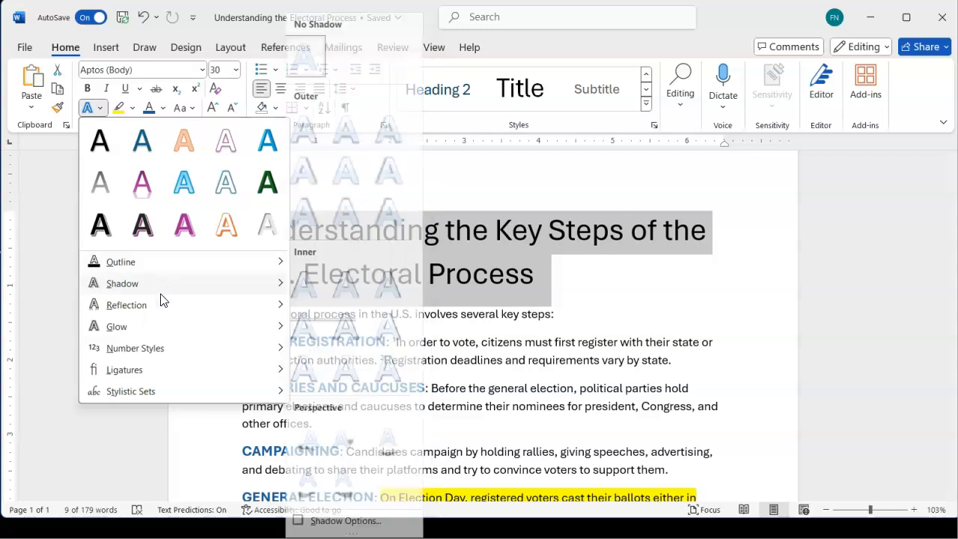
# Apply the text effect "Gradient Fill: Turquoise, Accent color 4; Outline: Turquoise, Accent color 4" to the title and deselect it
pyautogui.moveTo(167, 268)
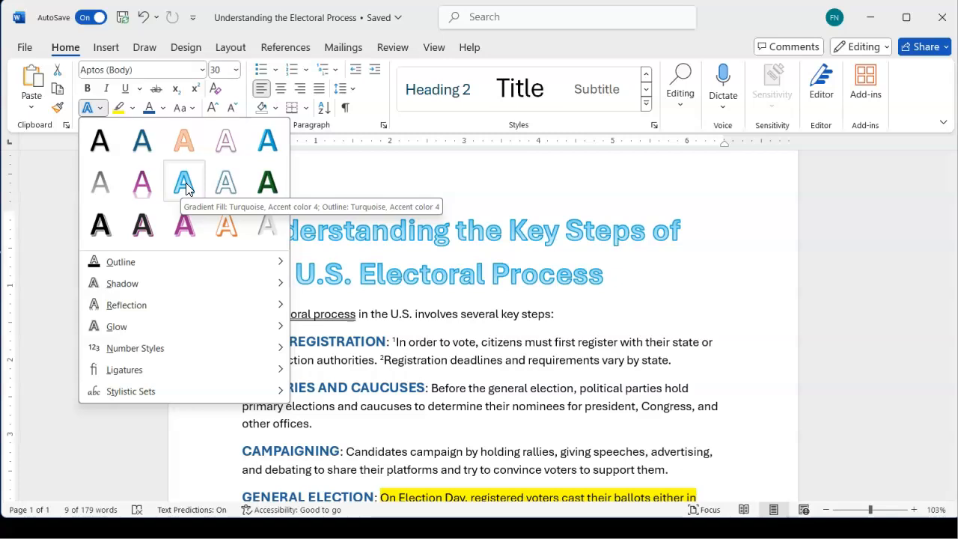
pyautogui.click(187, 188)
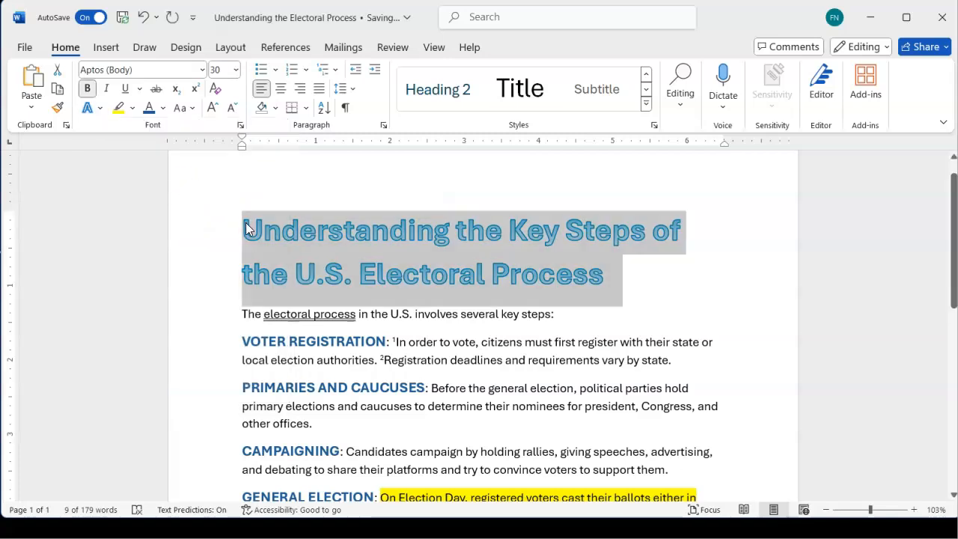
pyautogui.click(329, 271)
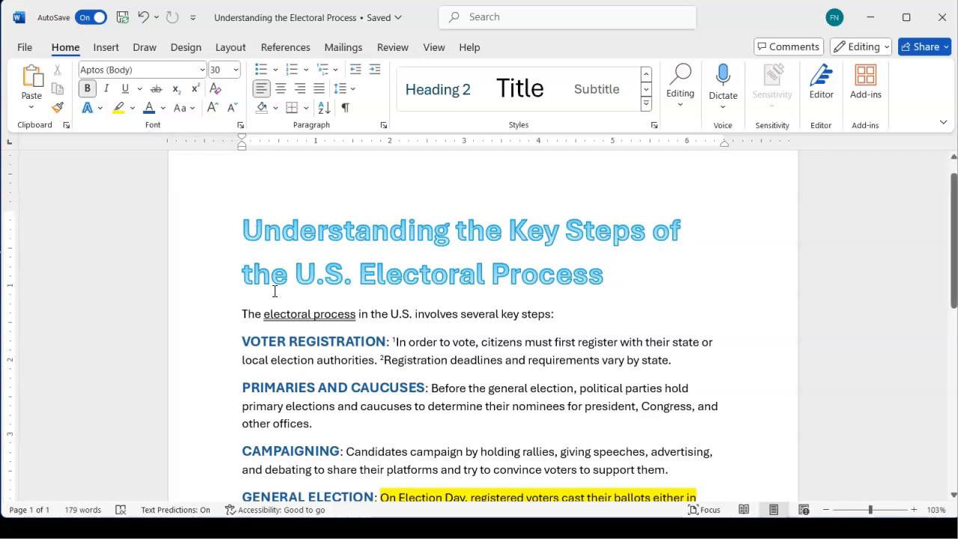
# Review the Font dialog settings for the word VOTER in the VOTER REGISTRATION heading, and close the dialog without changes
pyautogui.scroll(-5, 275, 291)
pyautogui.scroll(-1, 275, 292)
pyautogui.scroll(3, 275, 291)
pyautogui.scroll(2, 275, 291)
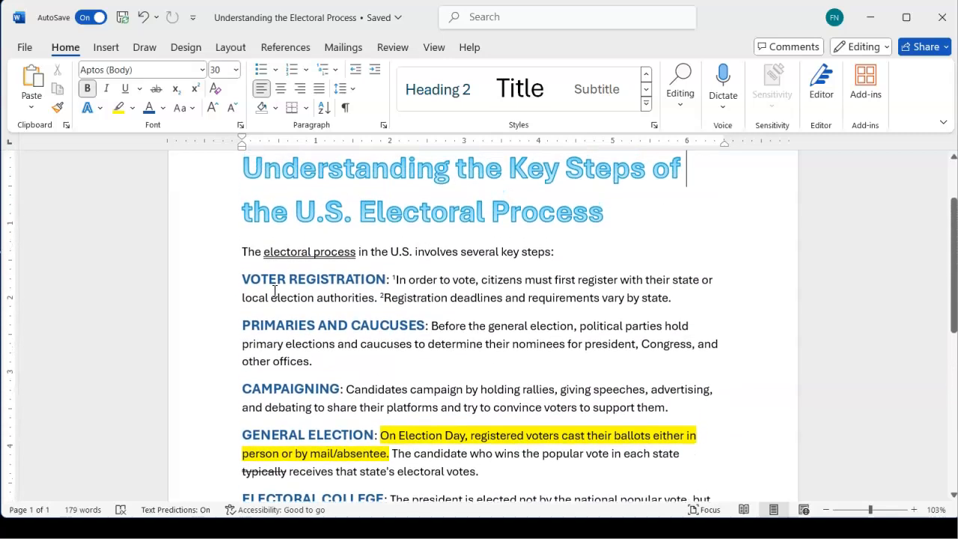
pyautogui.scroll(1, 275, 291)
pyautogui.rightClick(275, 297)
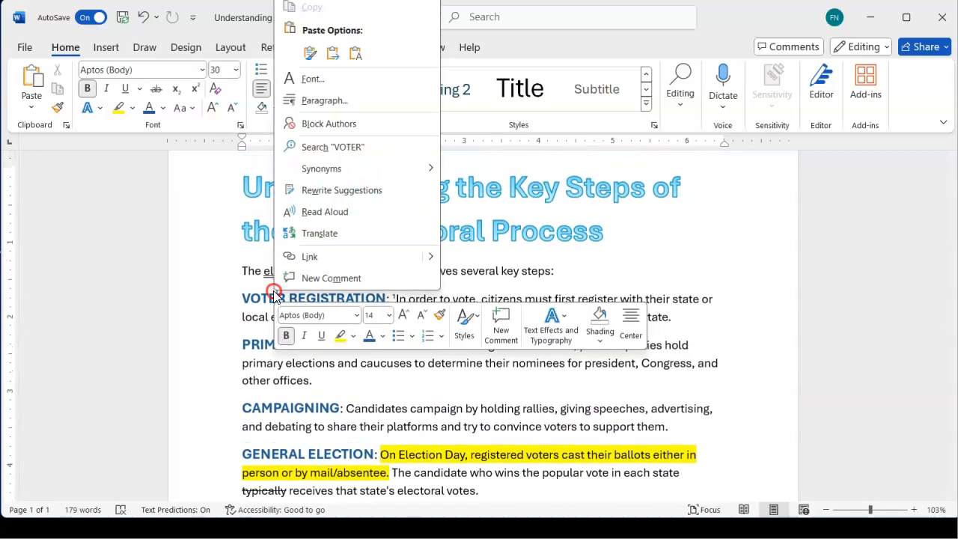
pyautogui.press('Escape')
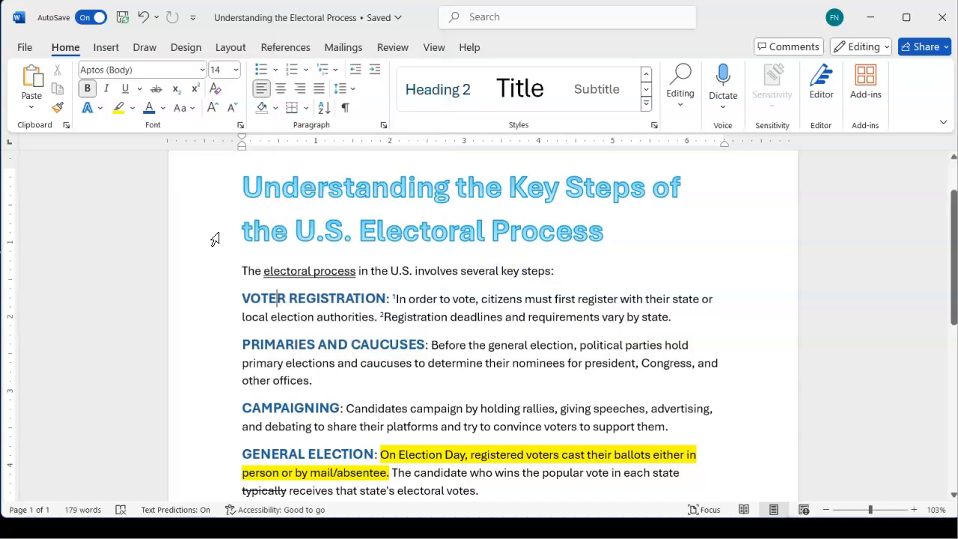
pyautogui.click(241, 125)
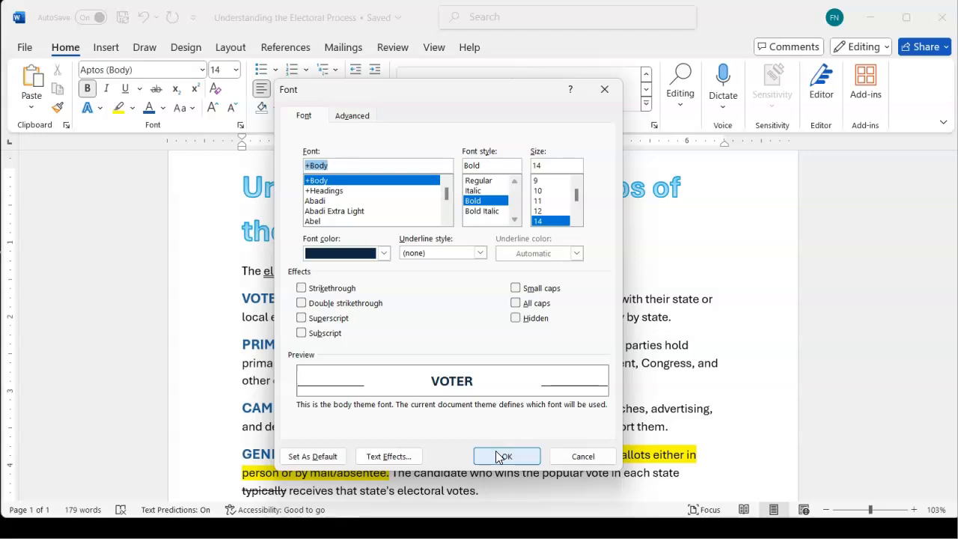
pyautogui.click(577, 456)
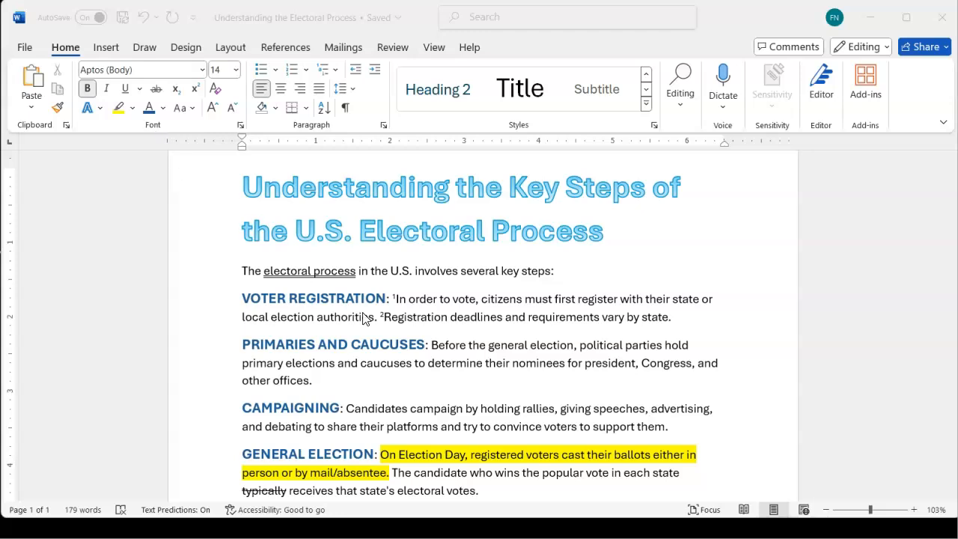
pyautogui.scroll(-3, 364, 318)
pyautogui.scroll(-2, 364, 318)
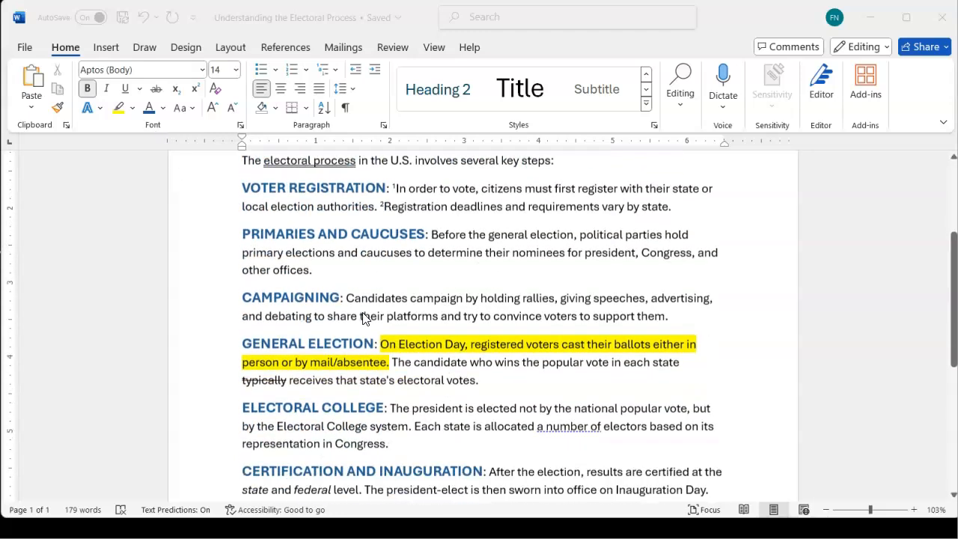